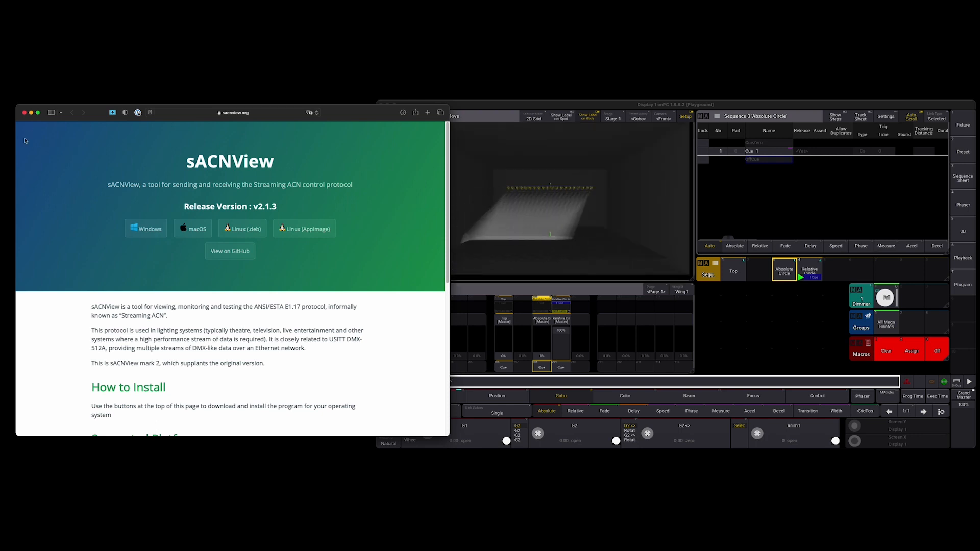
# Step: Close the sACNView download page, switch to the sACNView application and inspect the channel data of Universes 1 and 2
pyautogui.click(24, 113)
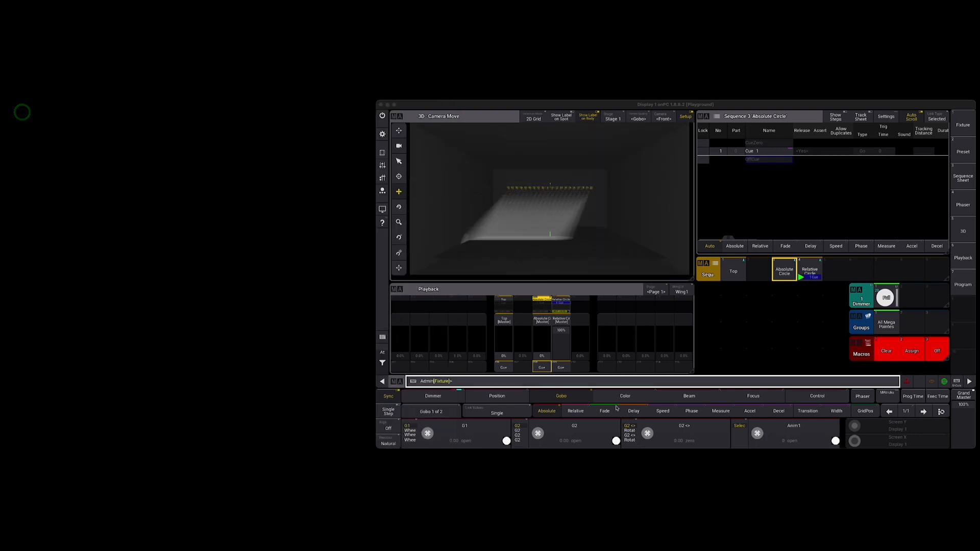
pyautogui.click(641, 531)
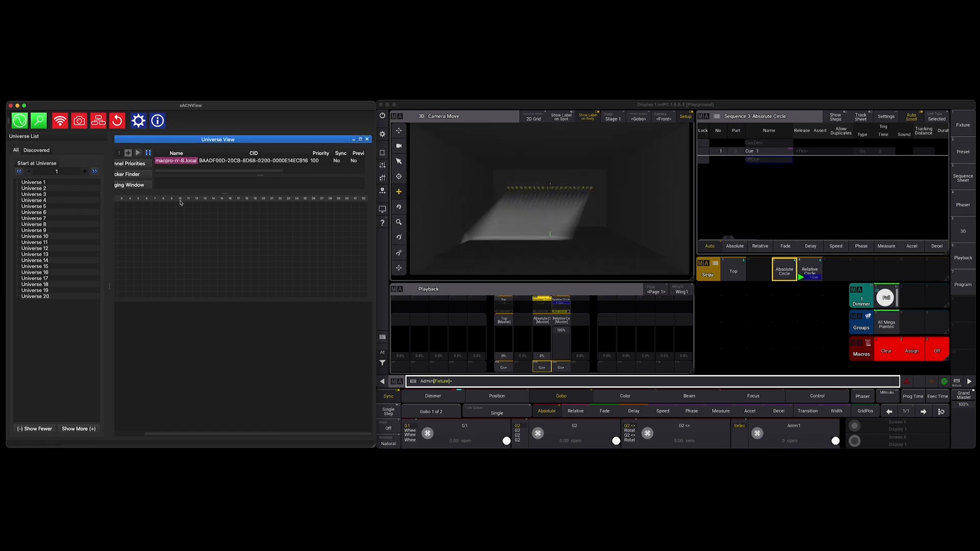
pyautogui.click(367, 139)
pyautogui.doubleClick(29, 188)
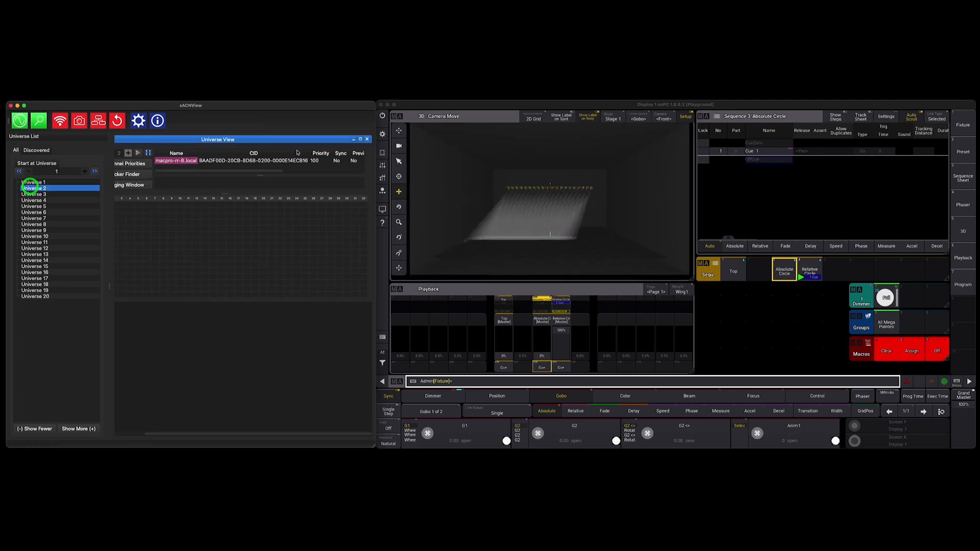
pyautogui.click(366, 139)
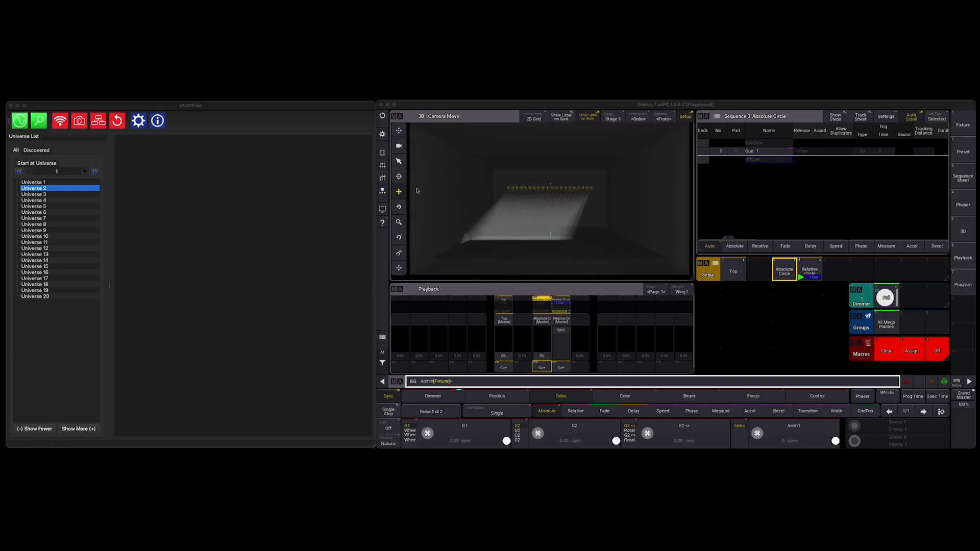
# Step: Switch to grandMA3 onPC, open the Network settings and select the local onPC station
pyautogui.click(382, 135)
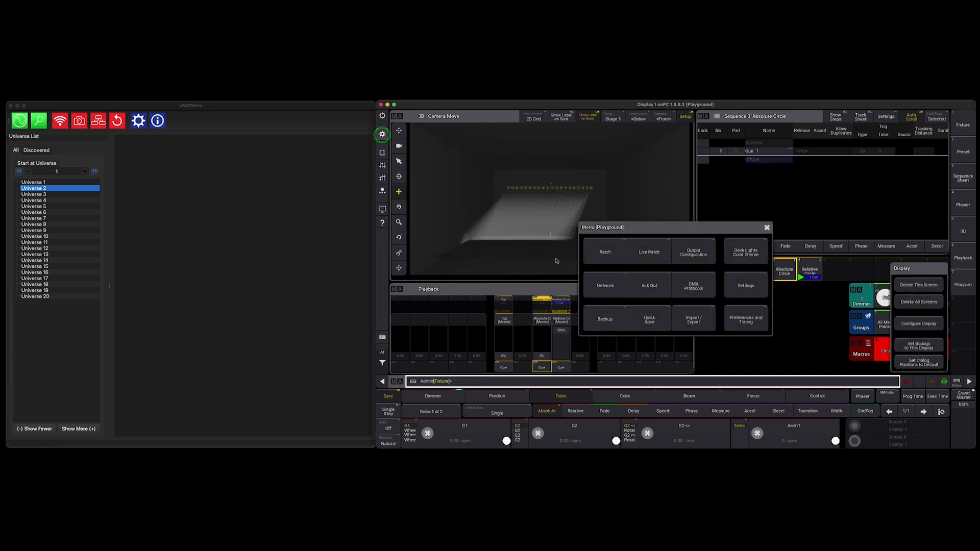
pyautogui.click(612, 287)
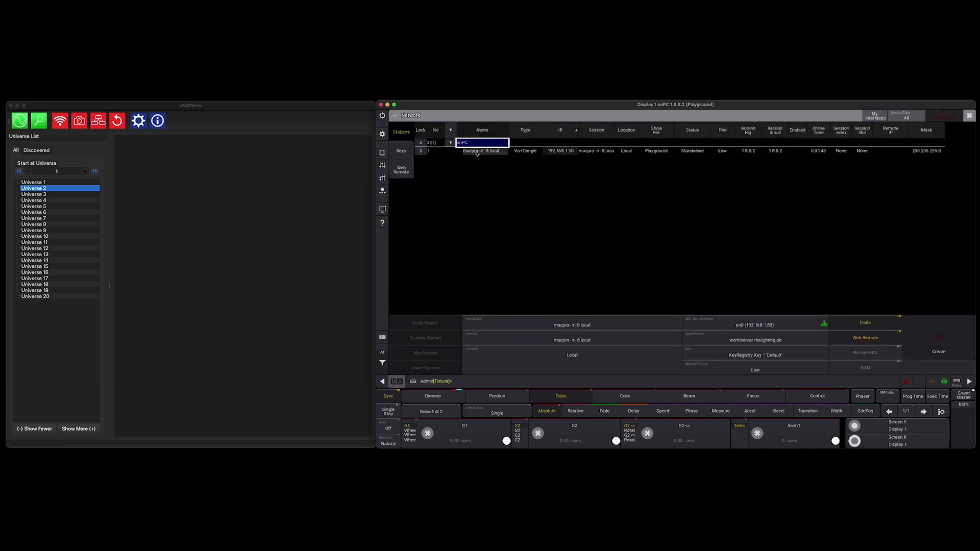
pyautogui.click(476, 152)
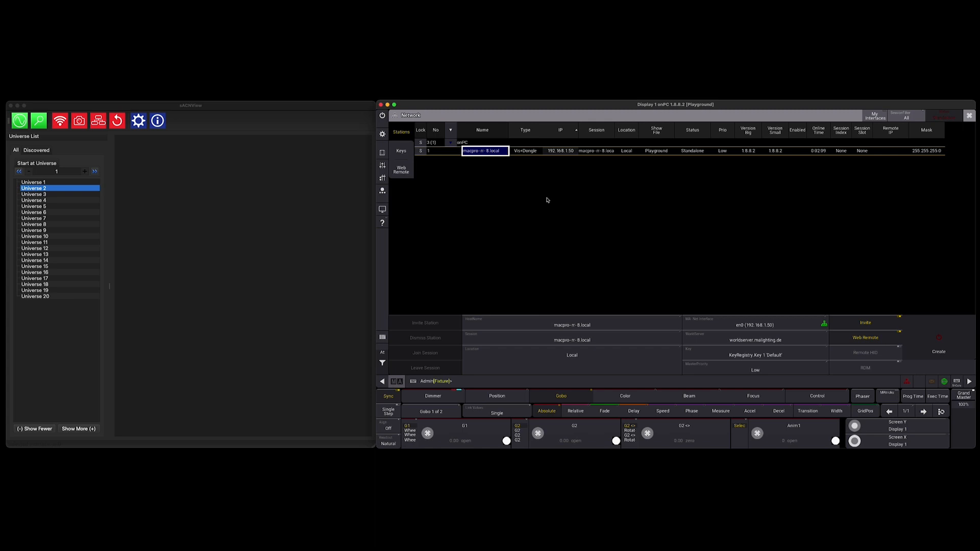
# Step: Check the Connect to viz-key option in the onPC Settings and close that dialog
pyautogui.click(382, 135)
pyautogui.click(753, 286)
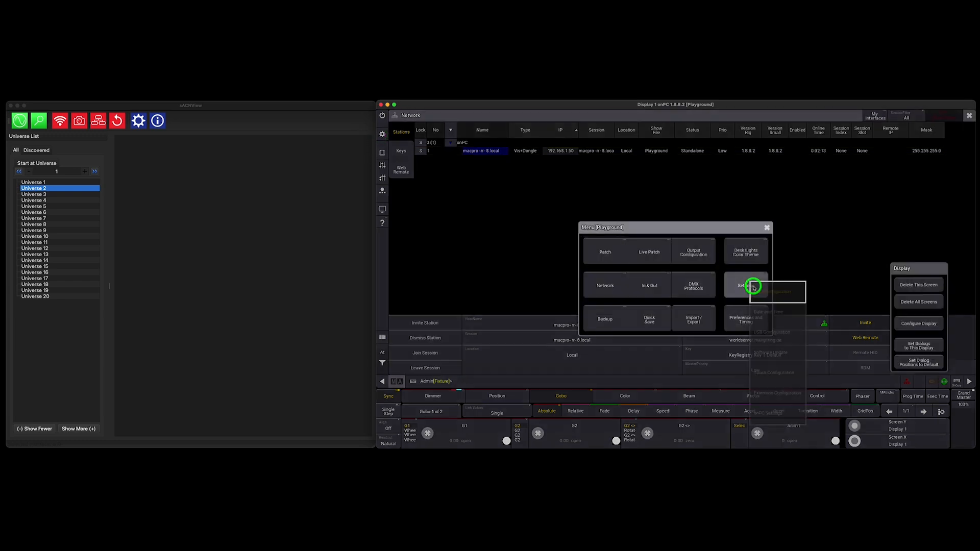
pyautogui.click(777, 416)
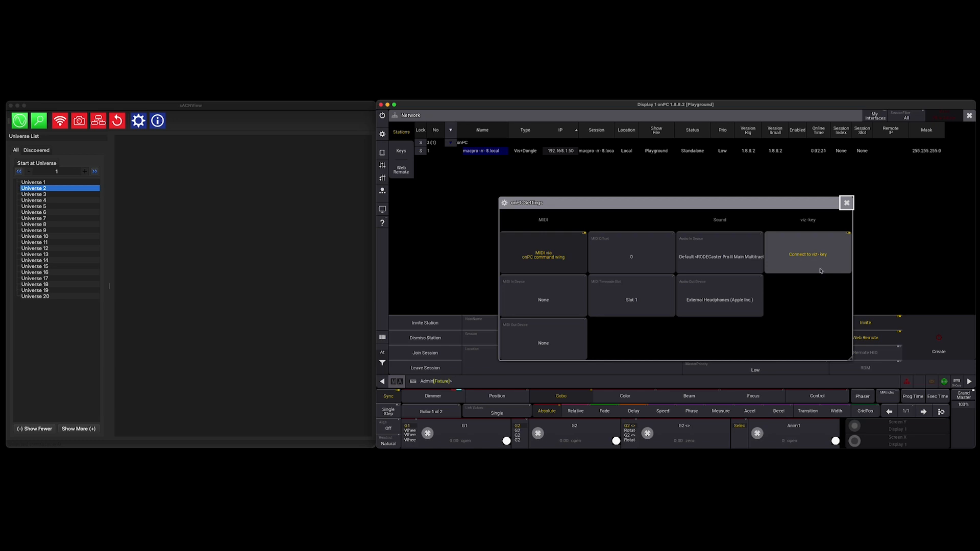
pyautogui.click(848, 203)
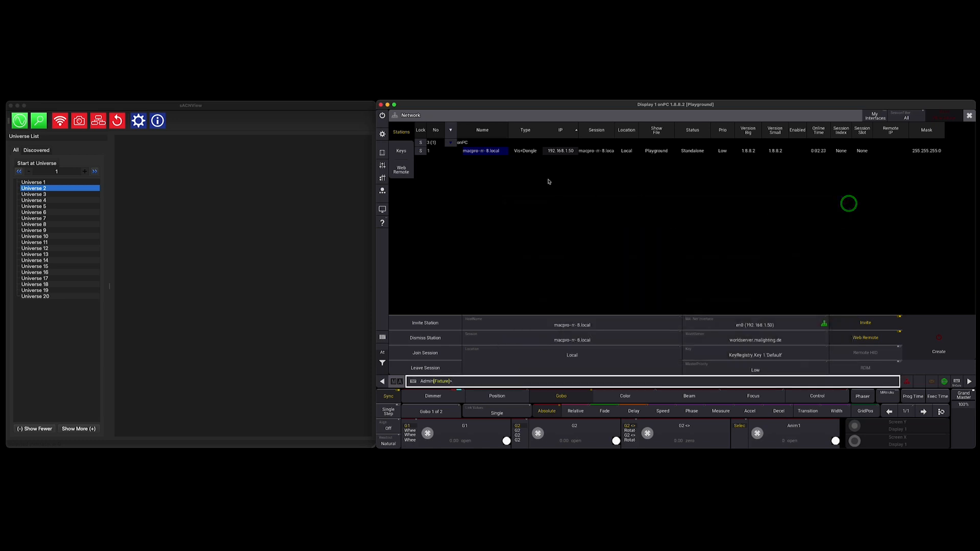
# Step: Select the local onPC station in the network list and create a session
pyautogui.click(486, 150)
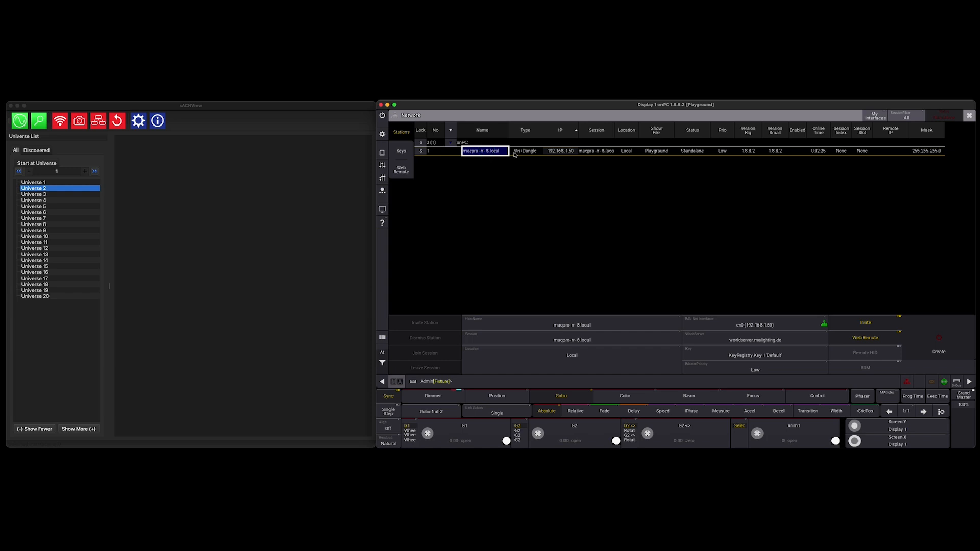
pyautogui.click(937, 345)
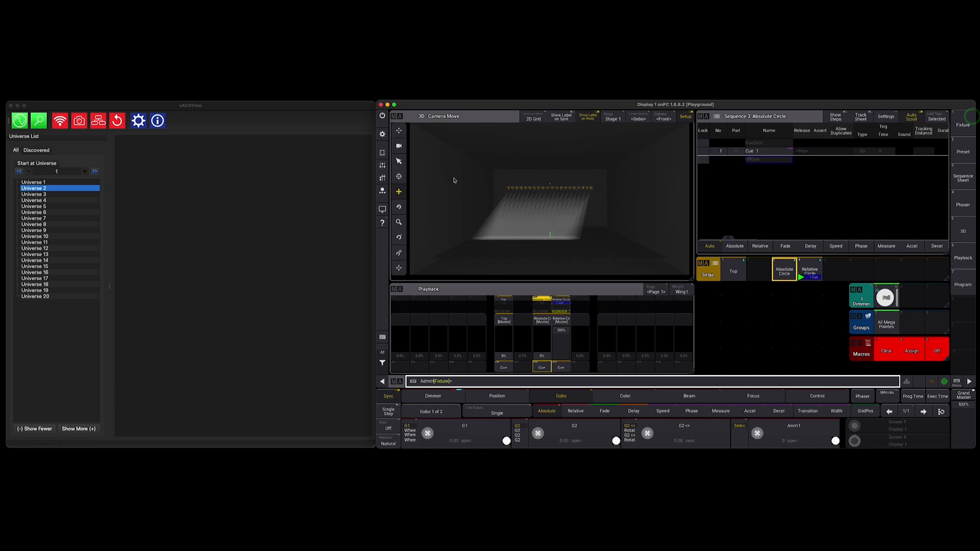
# Step: Open the sACN page of the DMX Protocols and select en0 (192.168.1.50) as its network interface
pyautogui.click(383, 134)
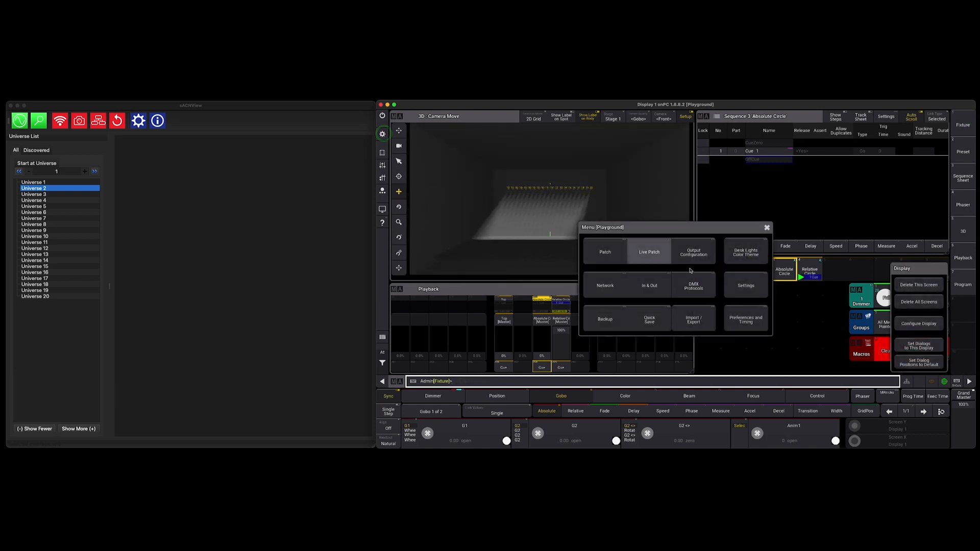
pyautogui.click(704, 278)
pyautogui.click(403, 161)
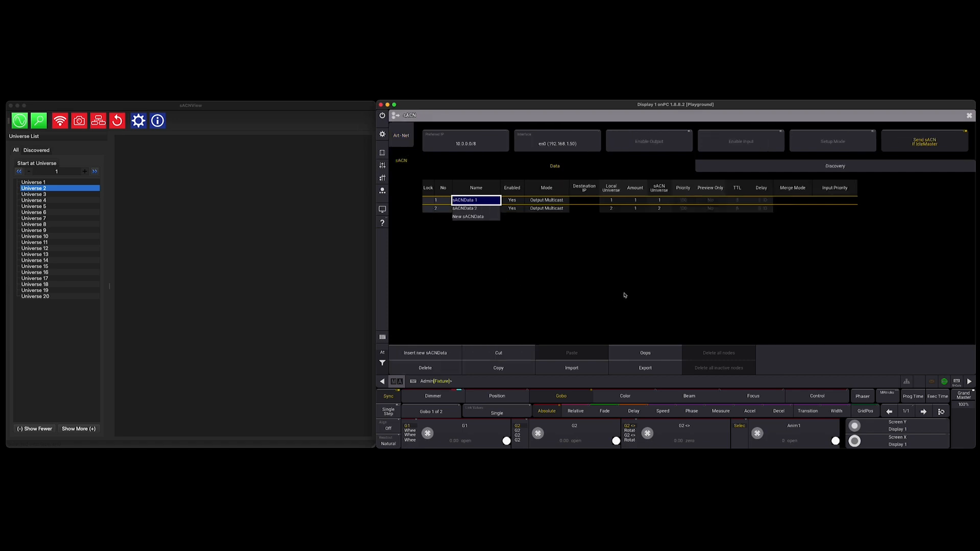
pyautogui.click(585, 143)
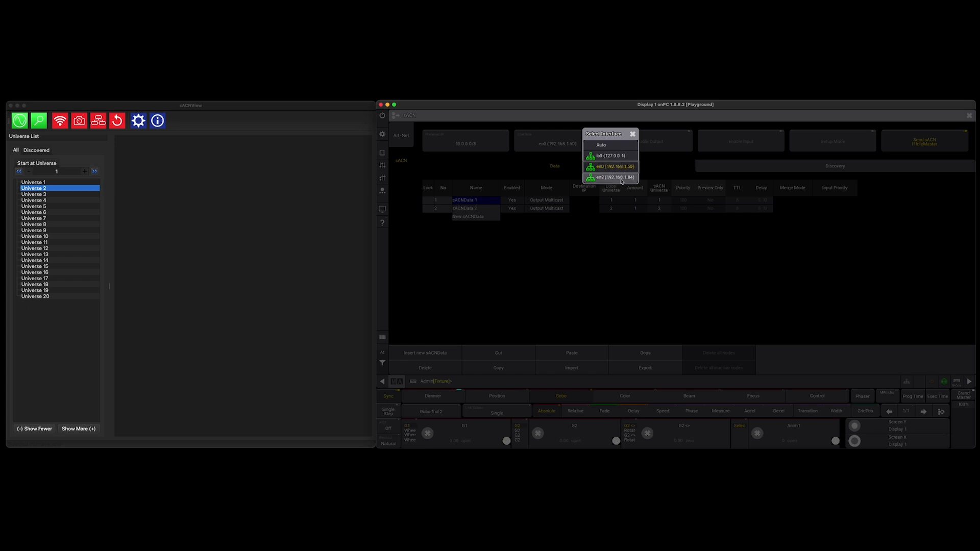
pyautogui.click(613, 167)
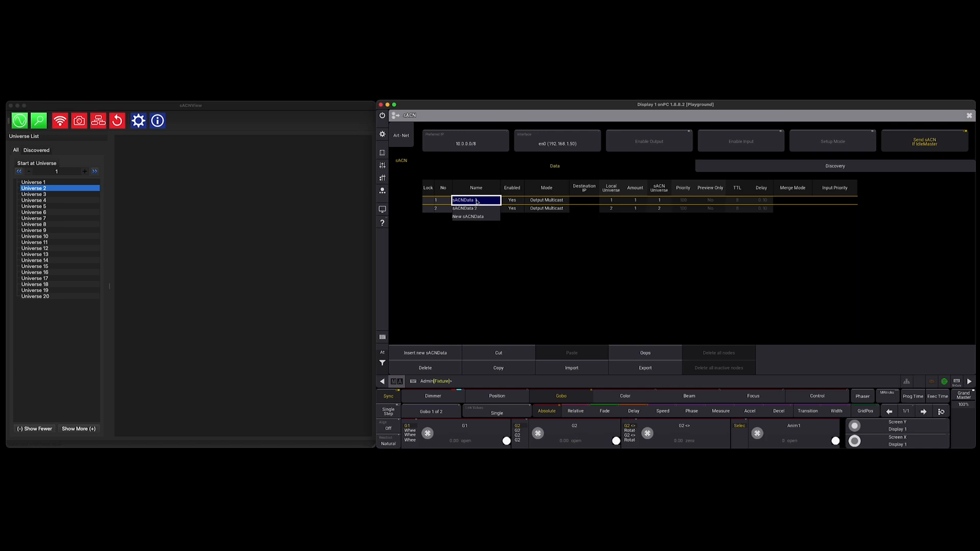
# Step: Try the Output Unicast mode on sACNData 1, select its destination IP, and return the mode to Output Multicast
pyautogui.click(608, 201)
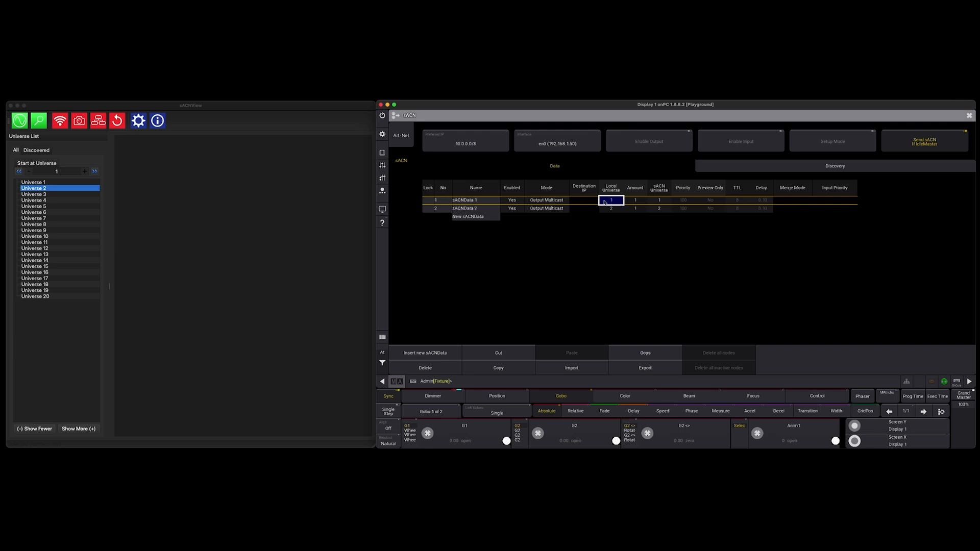
pyautogui.click(547, 200)
pyautogui.click(558, 203)
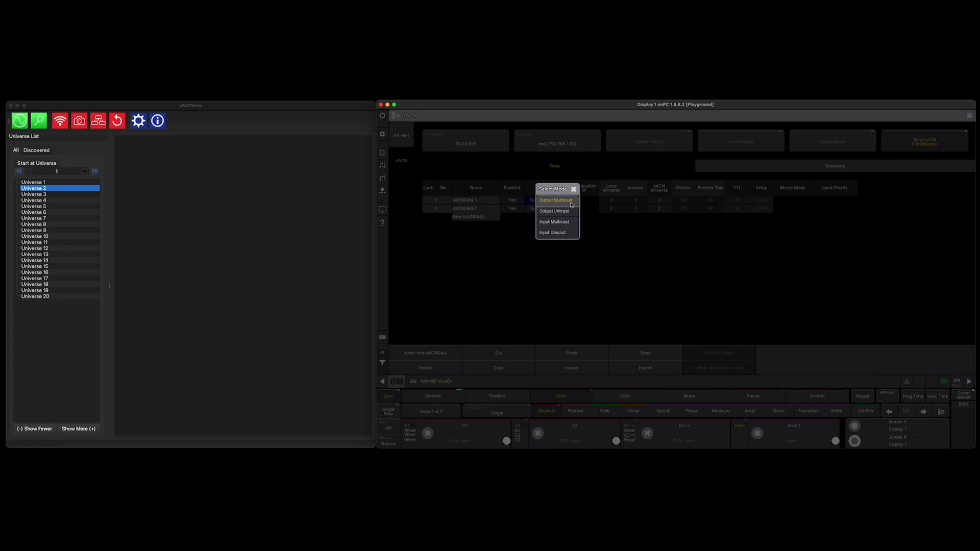
pyautogui.click(558, 211)
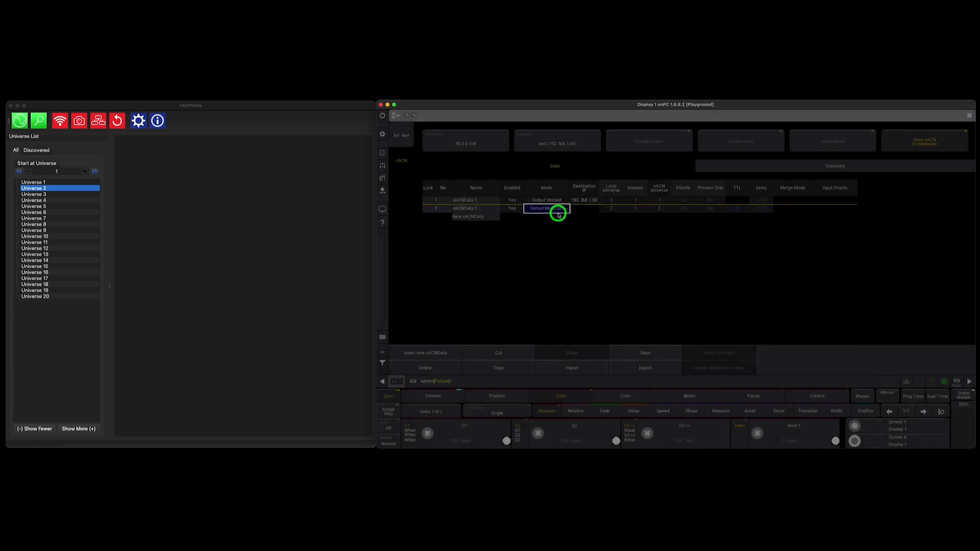
pyautogui.click(583, 201)
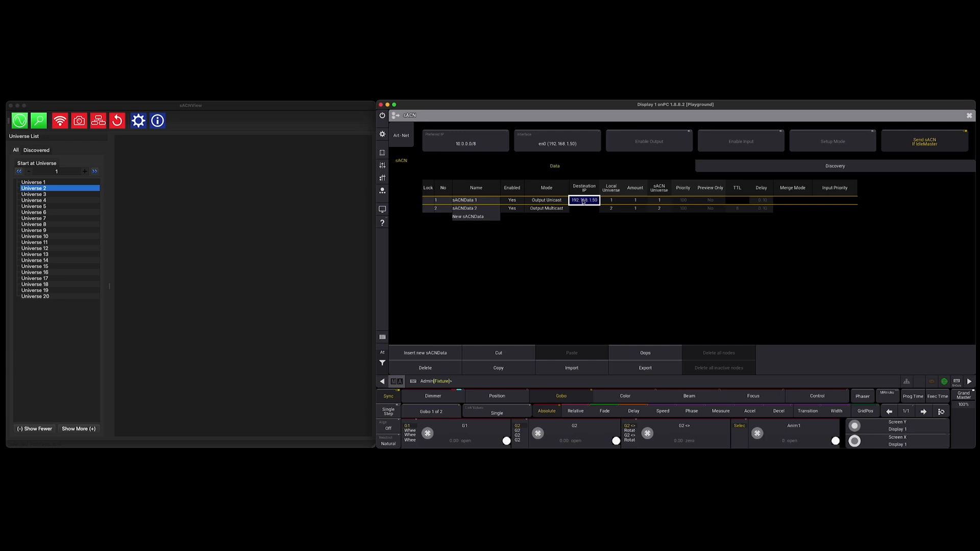
pyautogui.click(555, 201)
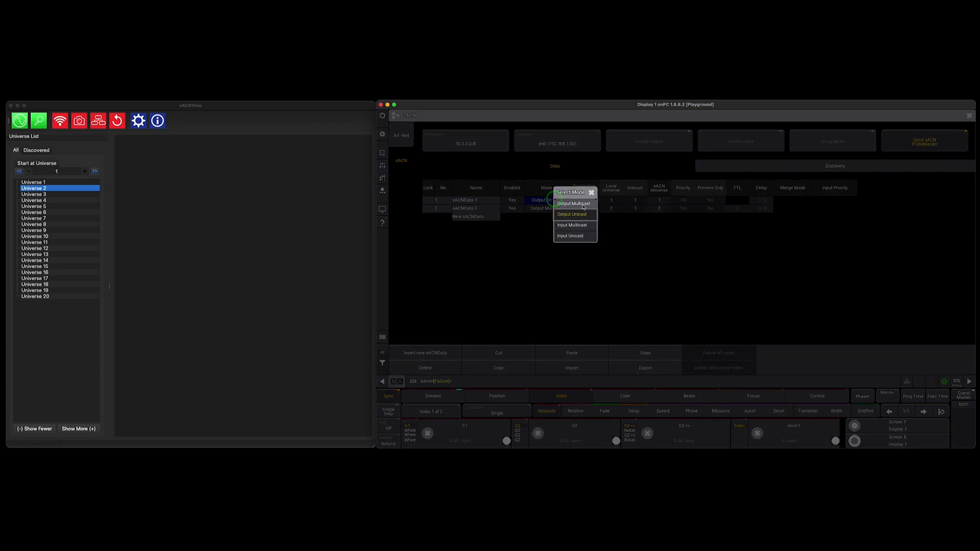
pyautogui.click(581, 205)
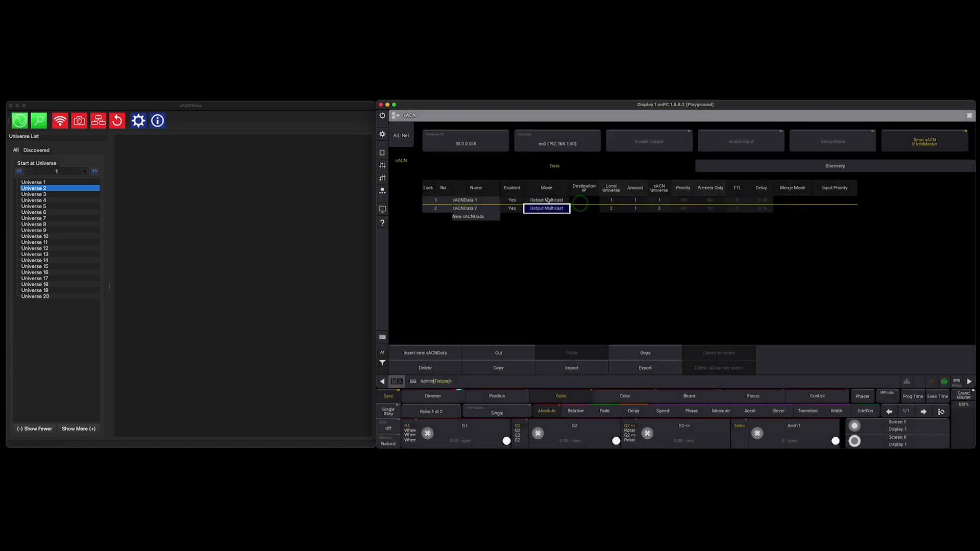
# Step: Check the mode of both sACNData rows, select interface en0 (192.168.1.50) and enable the sACN output
pyautogui.click(548, 199)
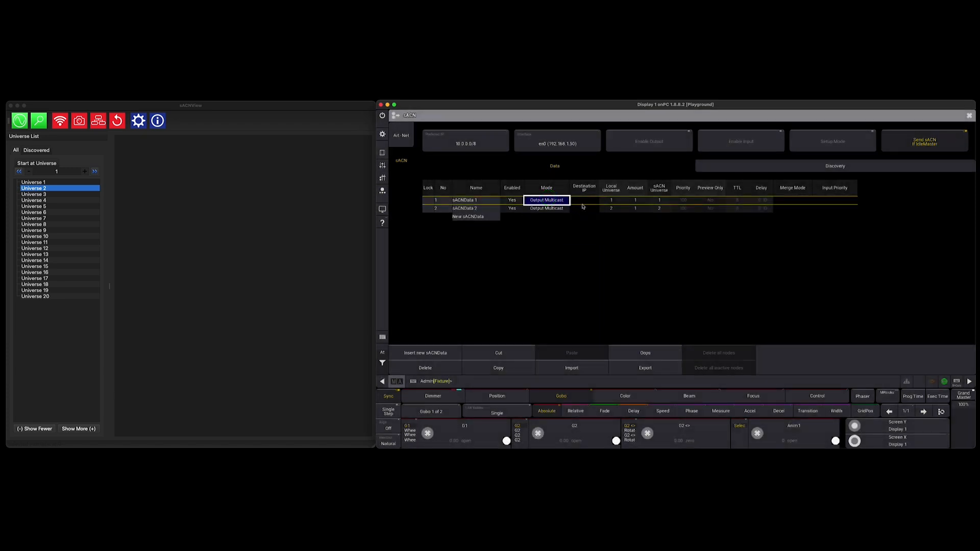
pyautogui.click(481, 200)
pyautogui.click(487, 208)
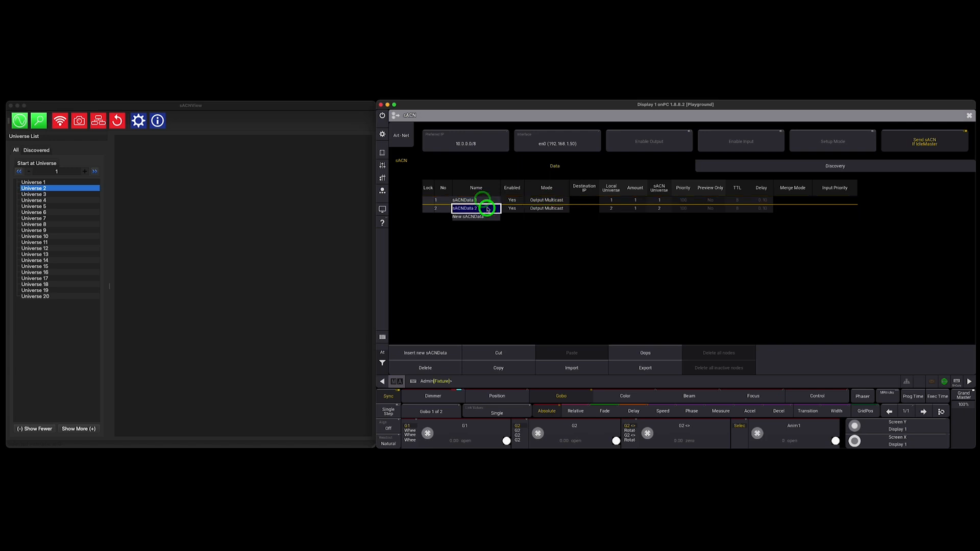
pyautogui.click(548, 209)
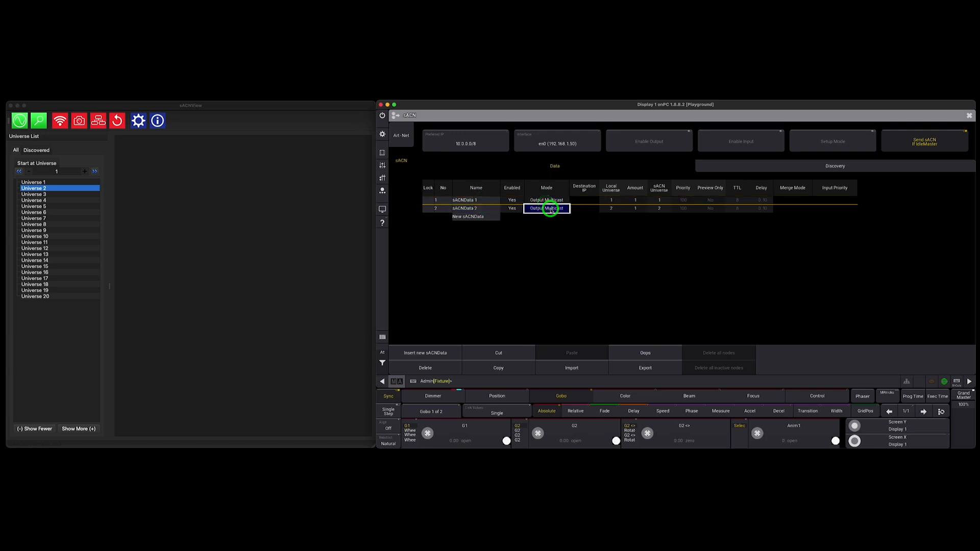
pyautogui.click(567, 139)
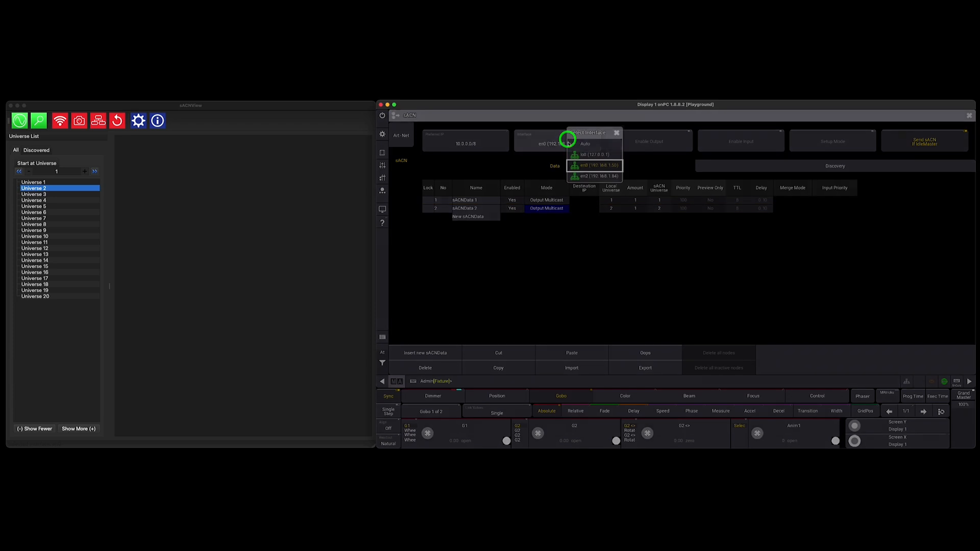
pyautogui.click(600, 165)
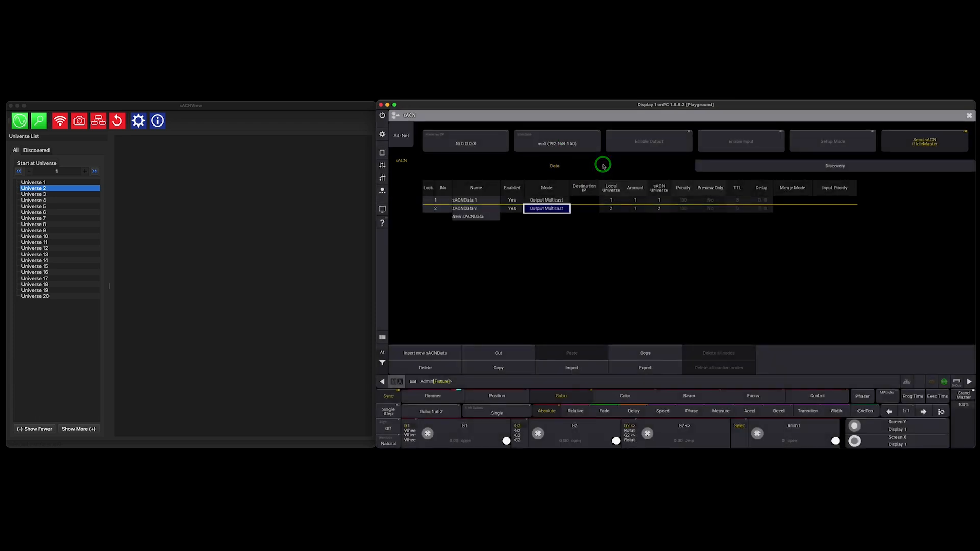
pyautogui.click(661, 144)
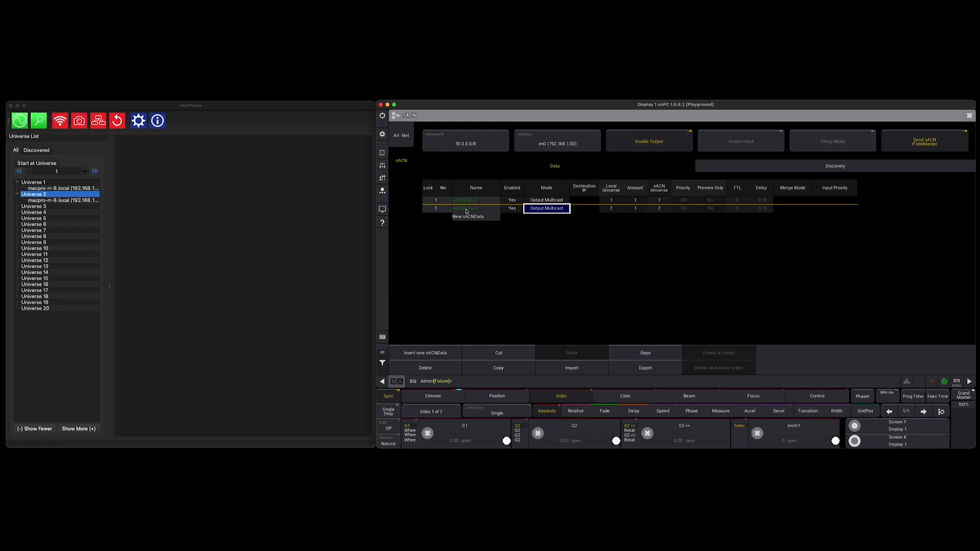
# Step: Switch to sACNView and open universe views for the onPC source under Universe 1 and Universe 2
pyautogui.click(494, 105)
pyautogui.click(53, 189)
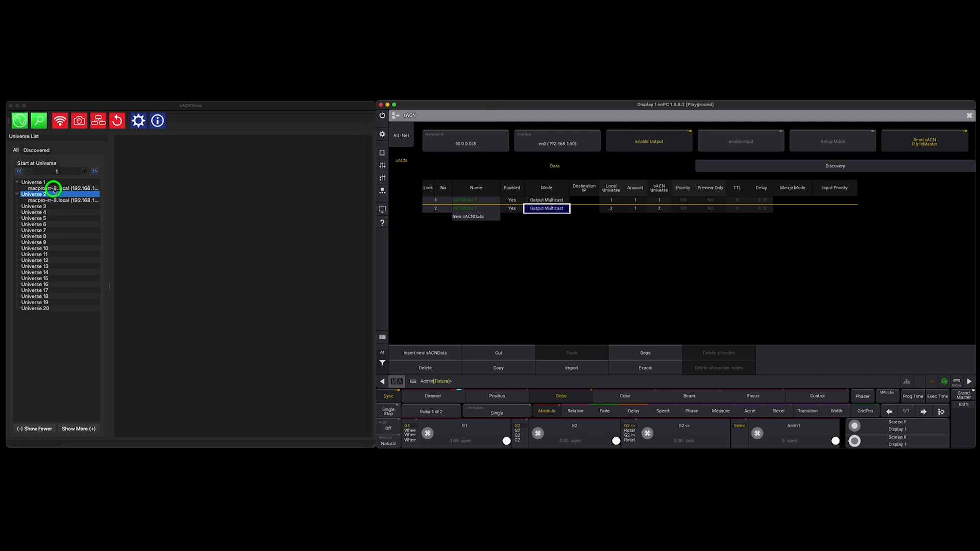
pyautogui.doubleClick(42, 188)
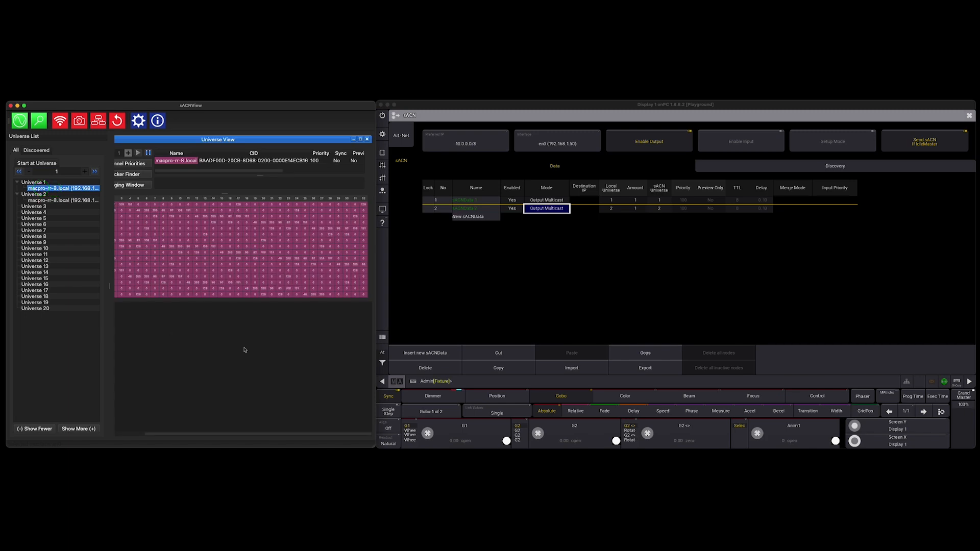
pyautogui.doubleClick(68, 200)
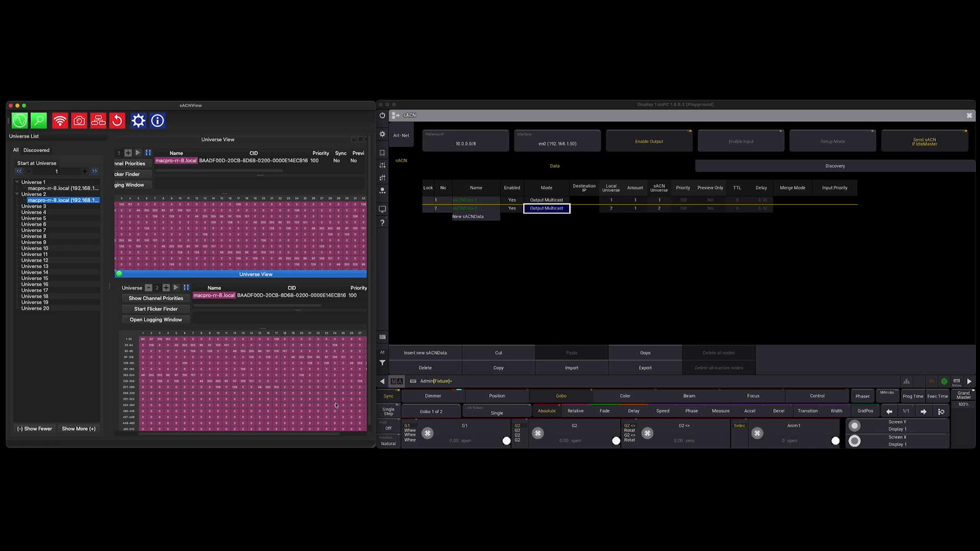
# Step: Close the sACN settings in grandMA3 onPC, clear the programmer and switch off the running sequences
pyautogui.click(971, 116)
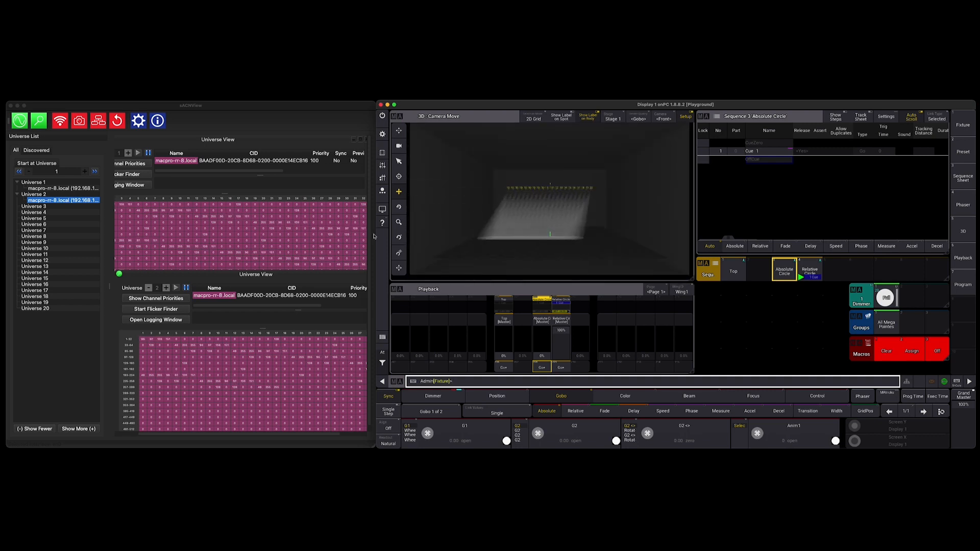
pyautogui.click(888, 352)
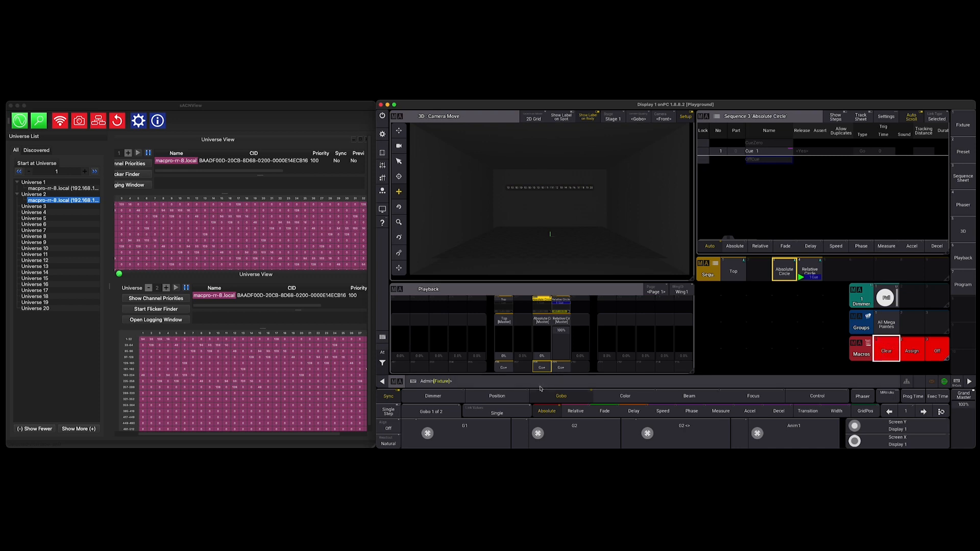
pyautogui.click(937, 350)
pyautogui.click(562, 301)
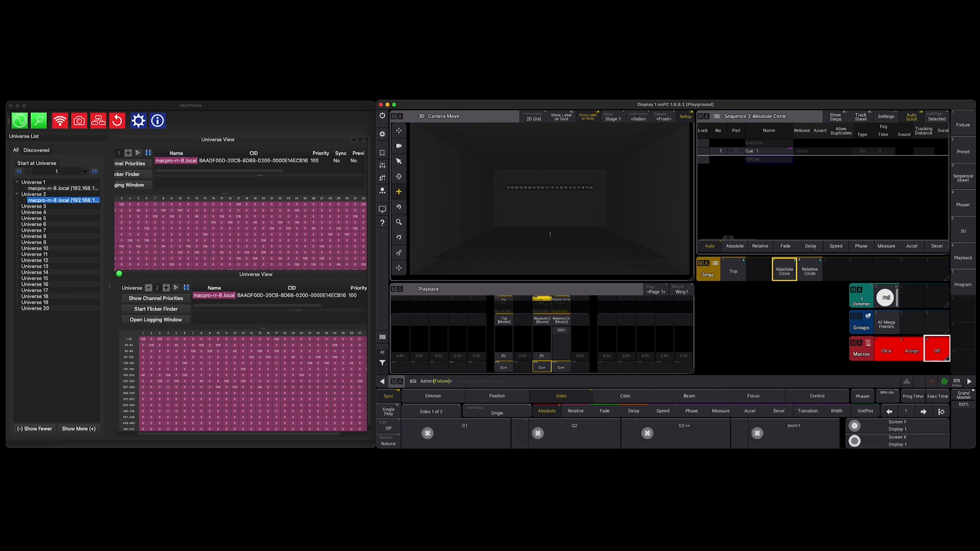